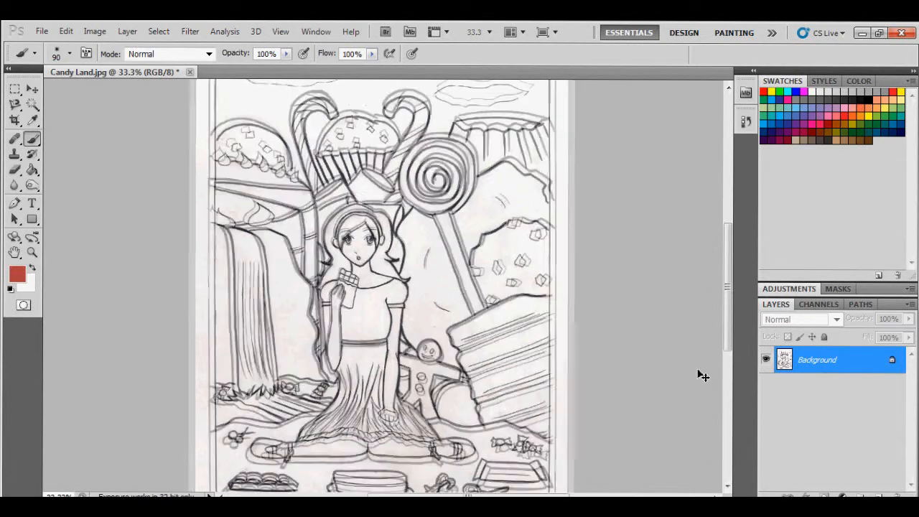
key(ctrl+plus)
key(ctrl+plus)
key(ctrl+plus)
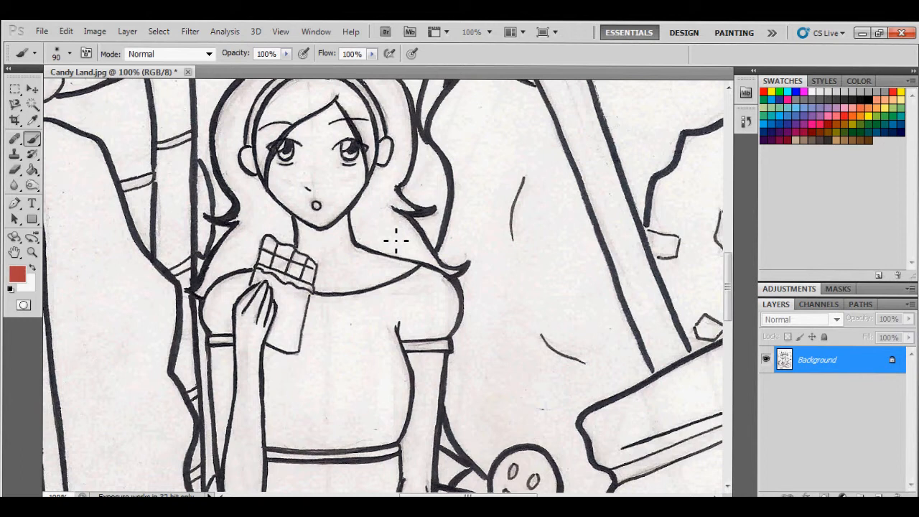
click(95, 32)
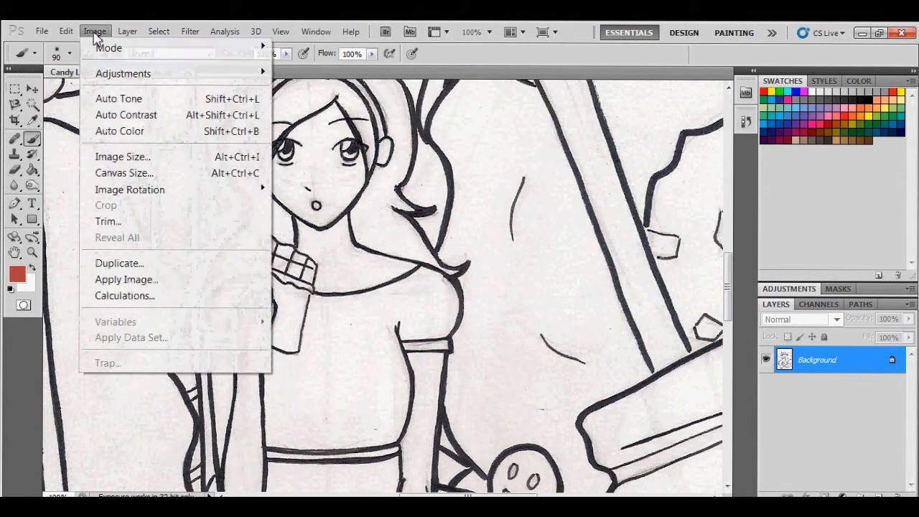
mouse_move(118, 77)
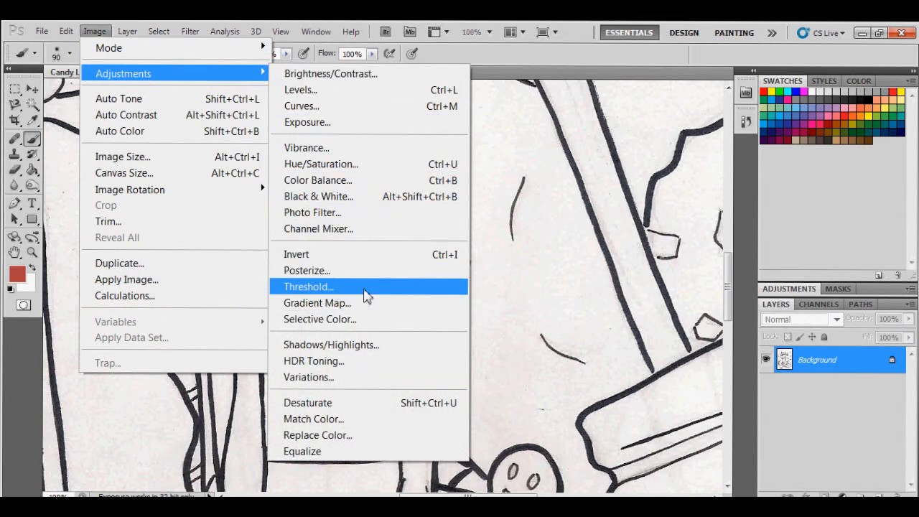
click(309, 287)
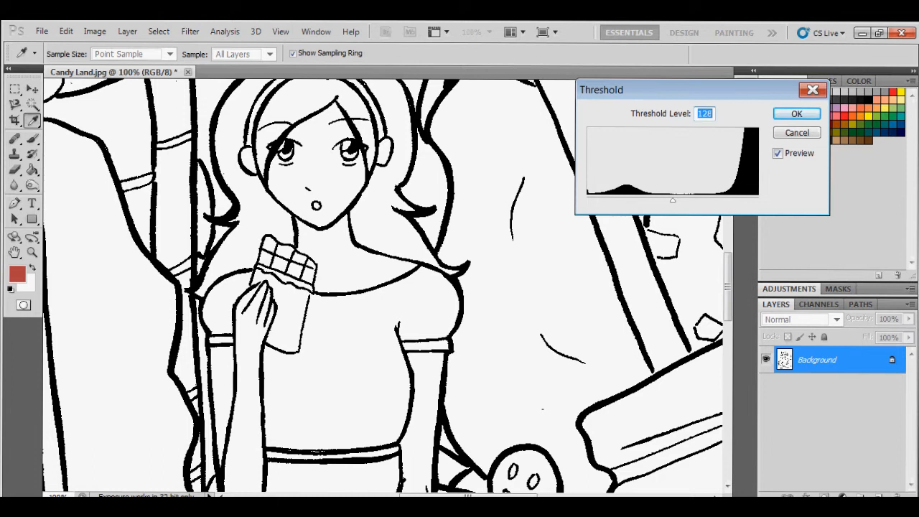
click(797, 133)
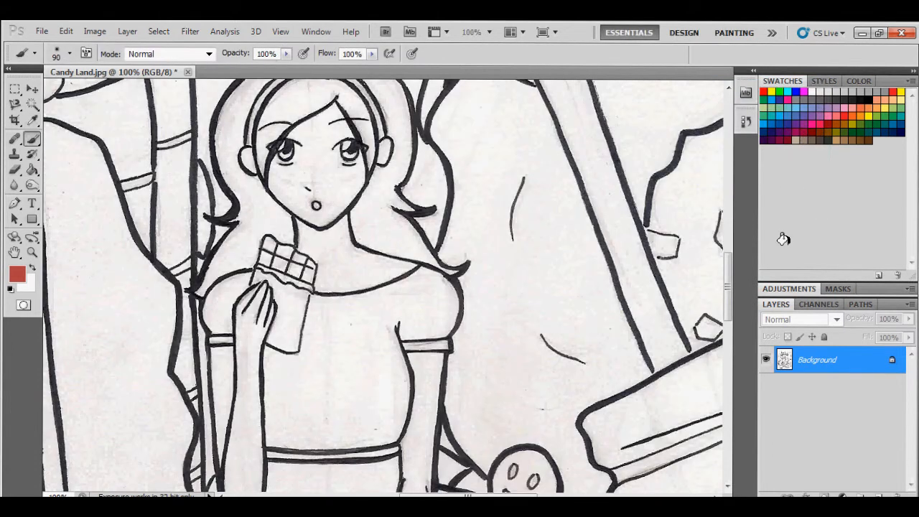
- Start a Threshold adjustment on the scanned line art and try the extreme levels 1 and 255
key(ctrl+plus)
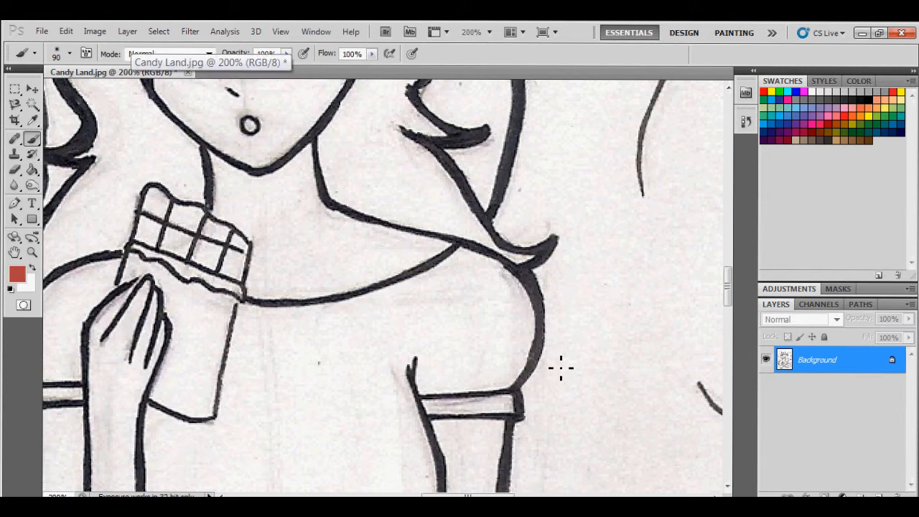
click(97, 32)
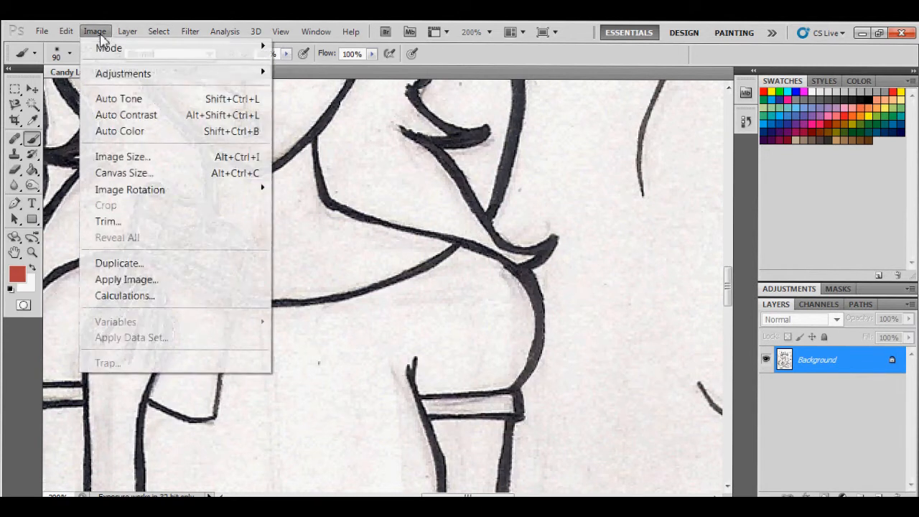
mouse_move(119, 74)
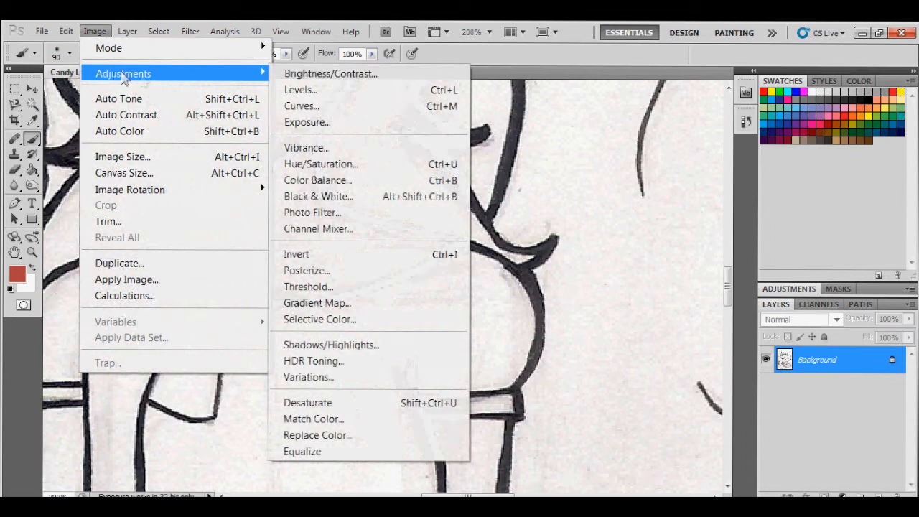
click(356, 288)
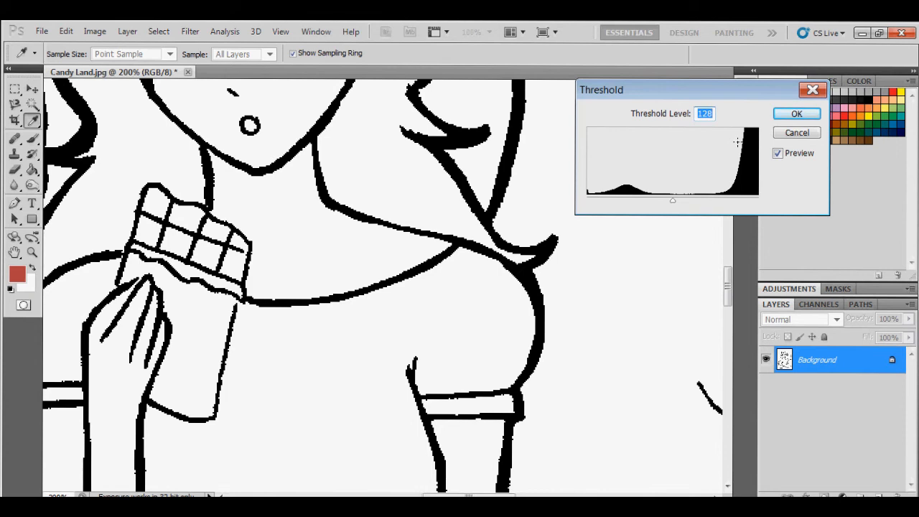
key(ctrl+minus)
key(ctrl+minus)
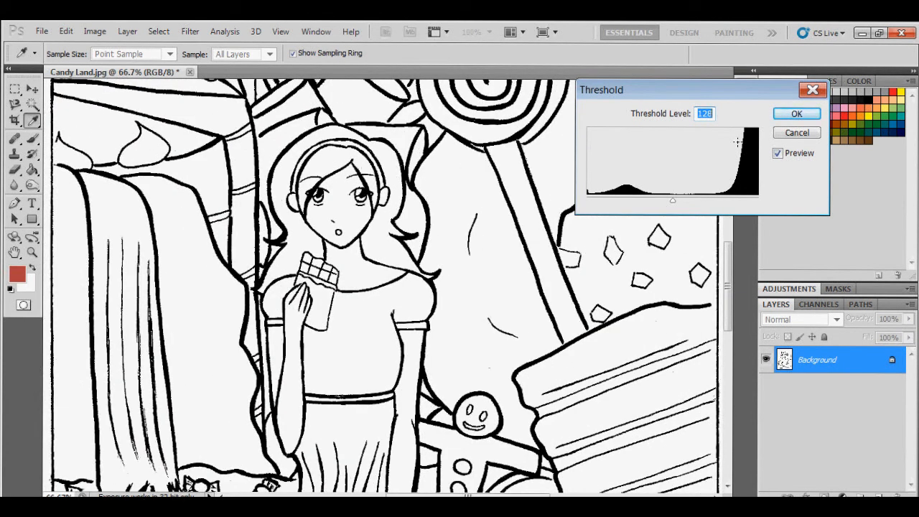
drag(673, 200, 575, 199)
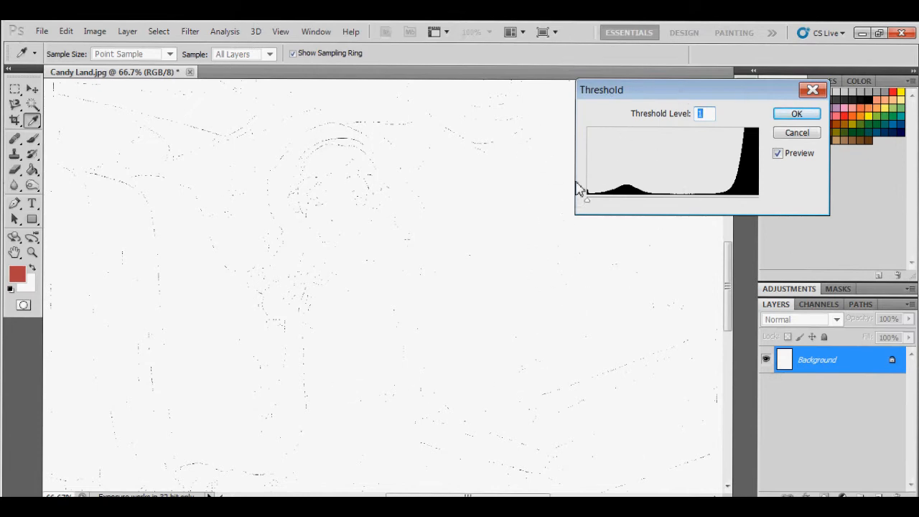
drag(586, 206, 782, 204)
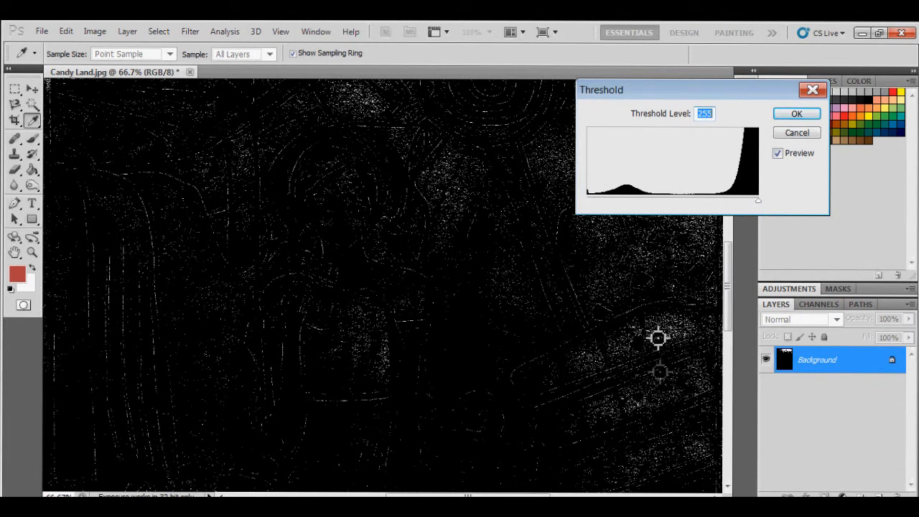
- Try threshold levels 128, 255 and 120 to compare their effect on the line art
text(128)
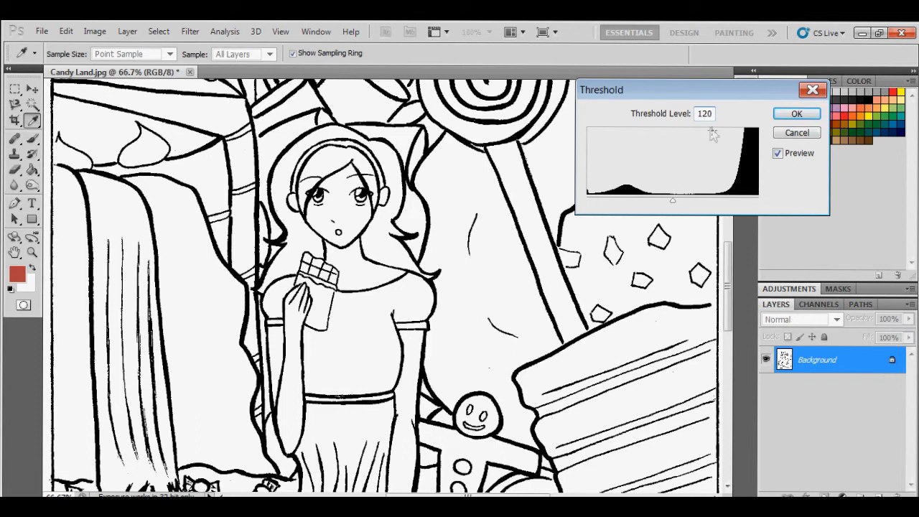
text(255)
click(473, 219)
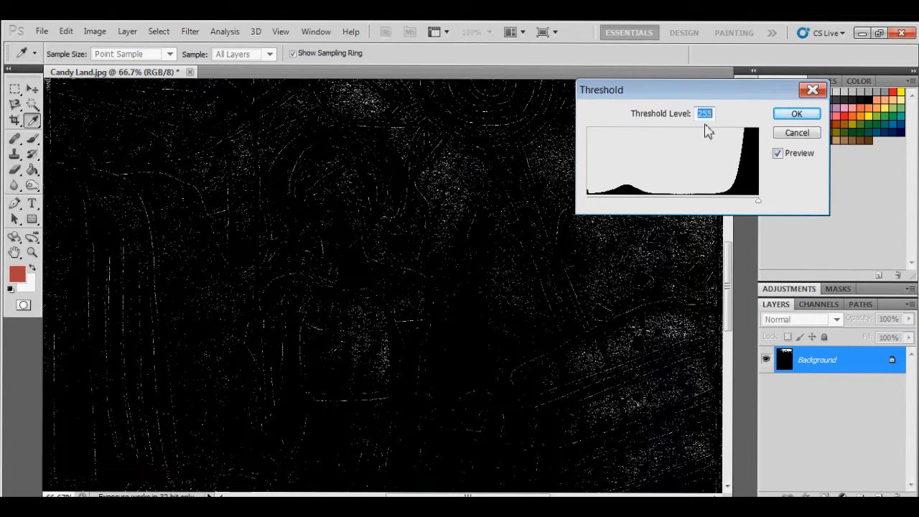
text(128)
key(BackSpace)
text(0)
double_click(716, 113)
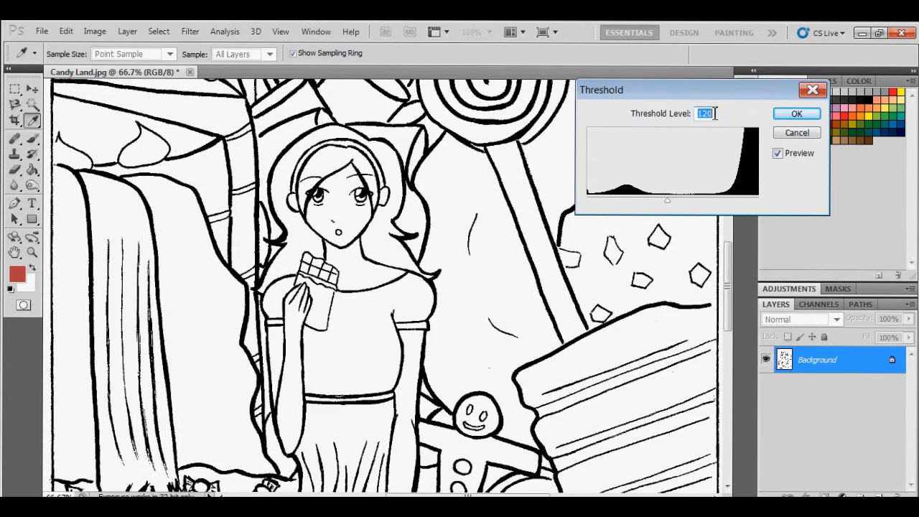
- Try threshold level 130, then raise it through 204 and 225 to 234
text(130)
drag(674, 201, 723, 203)
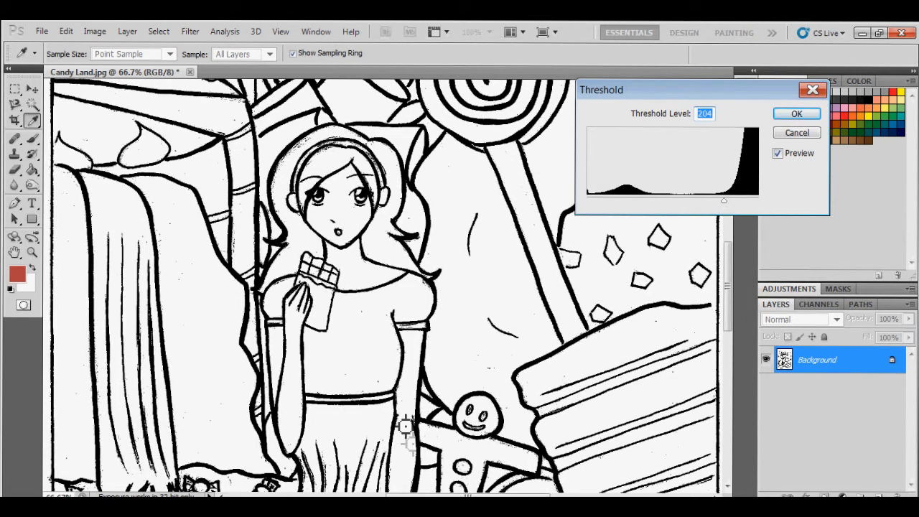
drag(727, 207, 738, 205)
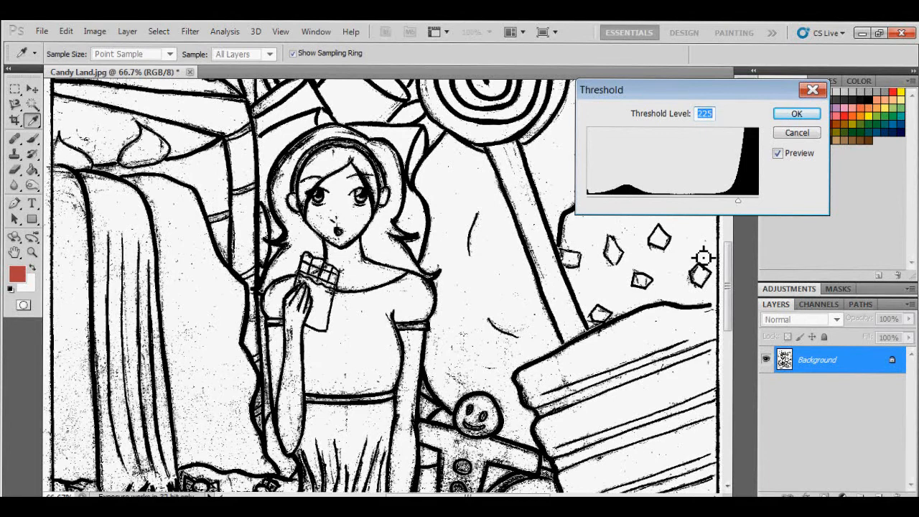
drag(738, 206, 744, 207)
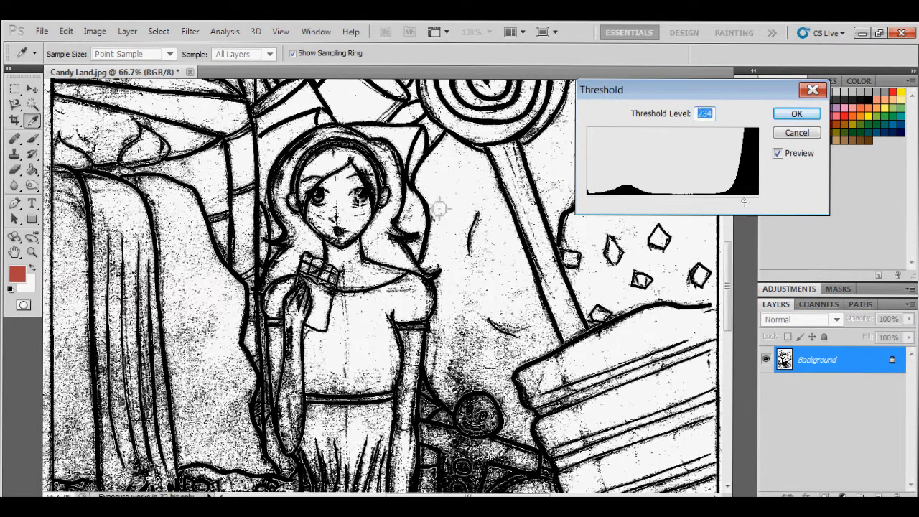
- Apply the Threshold adjustment at level 130 to the Background layer, then undo it
text(130)
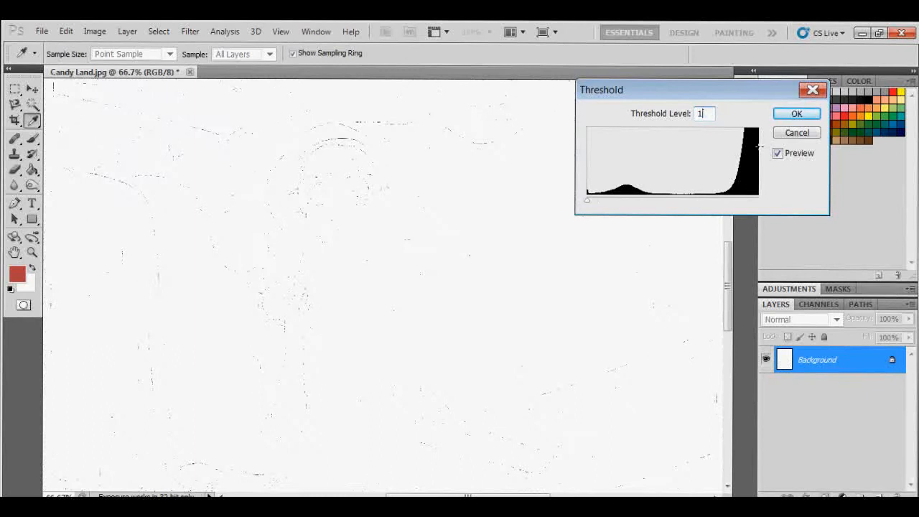
click(735, 104)
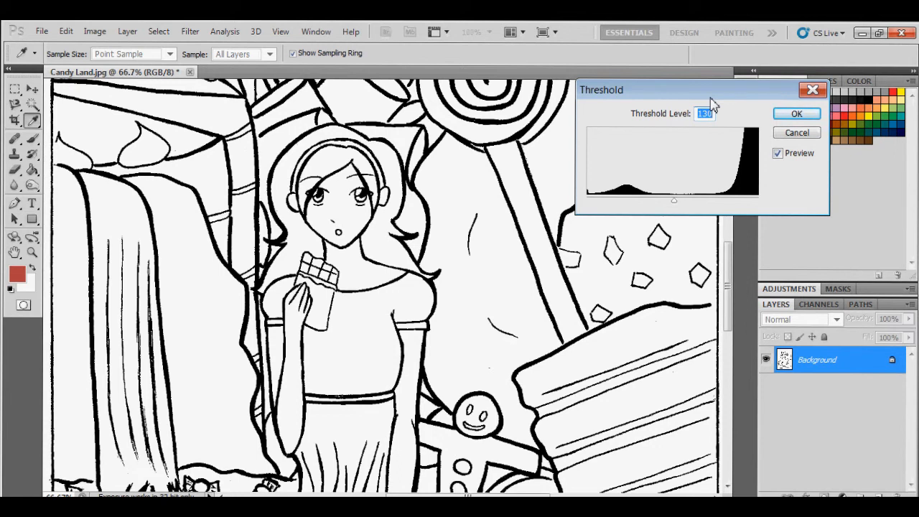
click(790, 116)
key(b)
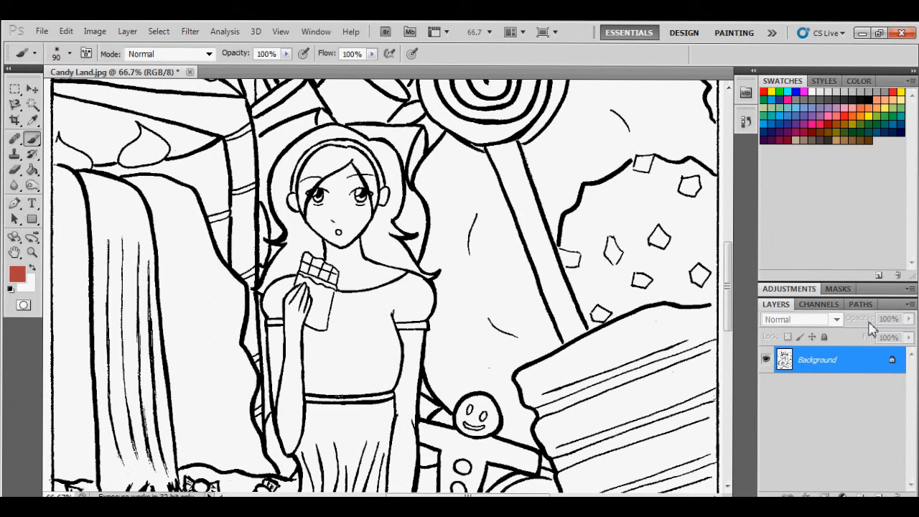
key(ctrl+z)
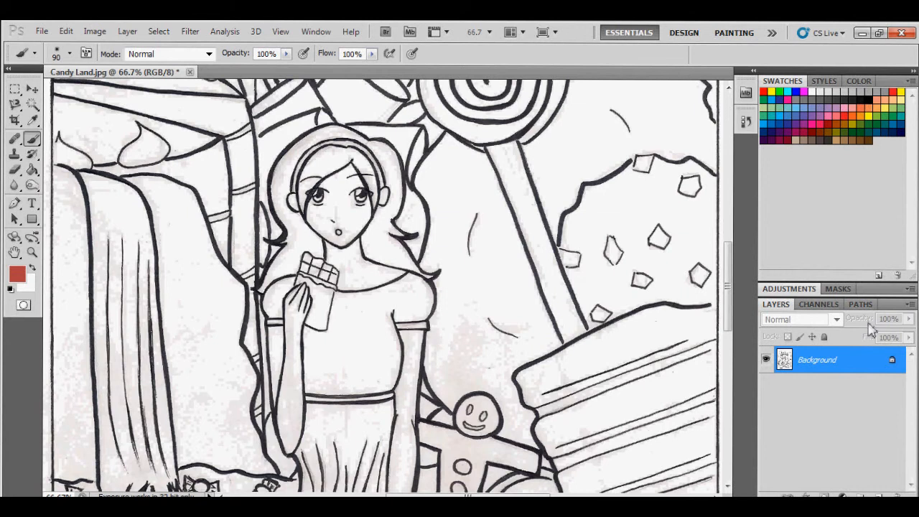
- Duplicate the Background layer under the name Background copy and make the copy the active layer
right_click(840, 364)
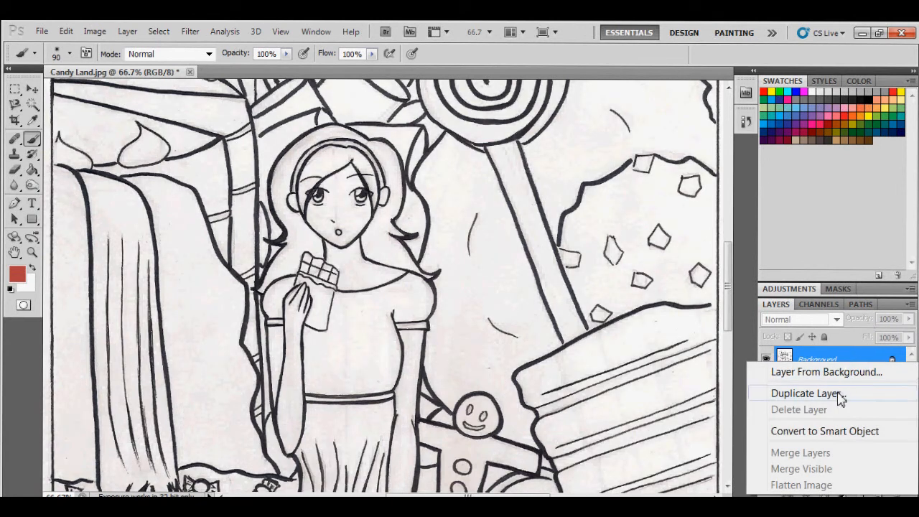
click(838, 394)
click(576, 172)
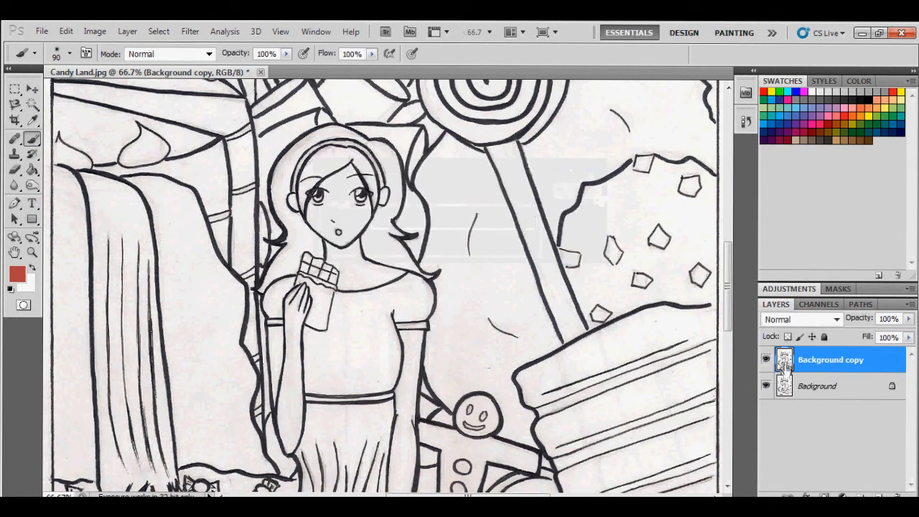
click(821, 391)
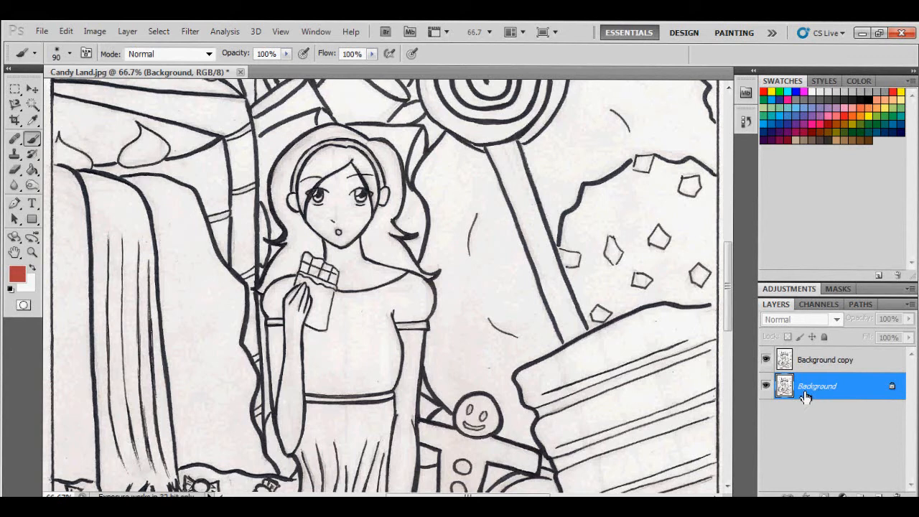
click(851, 365)
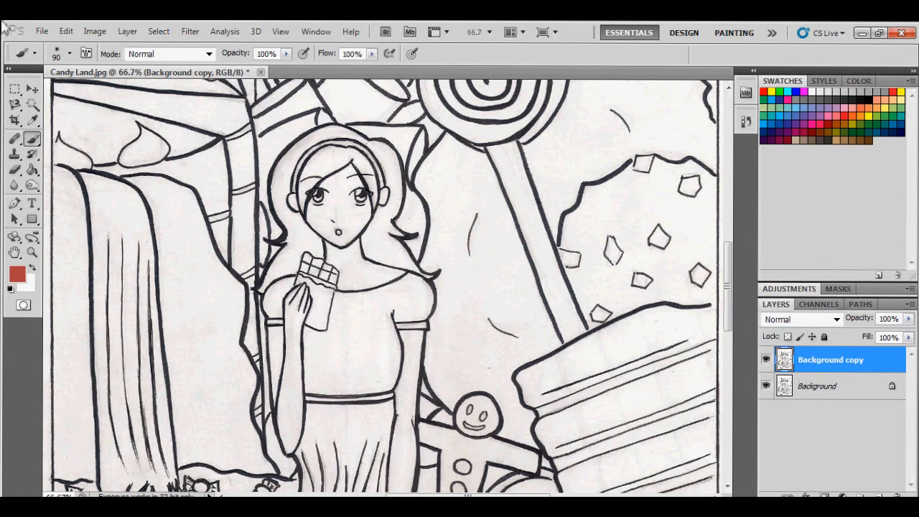
- Apply a Threshold adjustment at level 128 to the Background copy layer
click(94, 32)
mouse_move(109, 78)
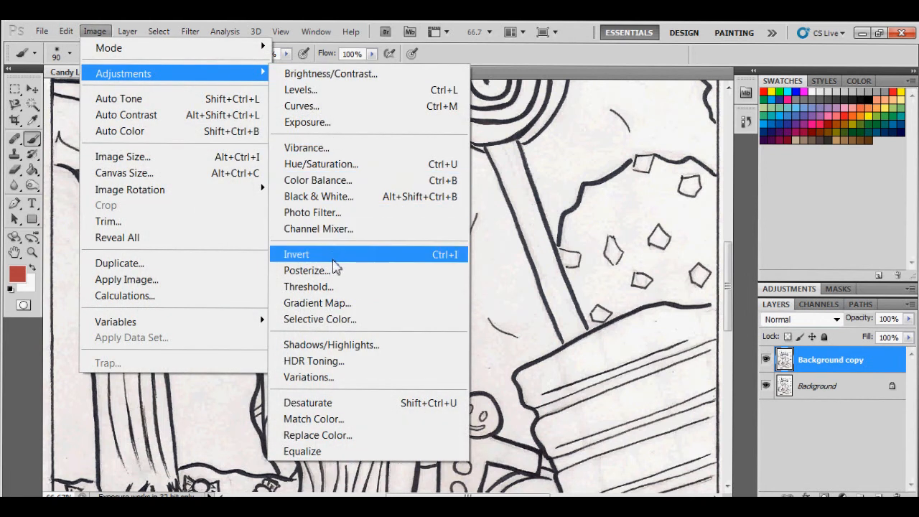
click(336, 288)
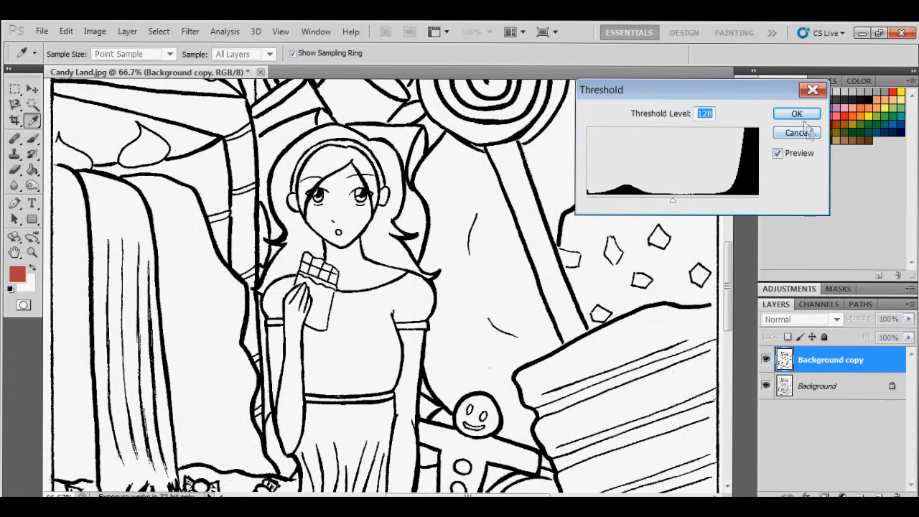
text(1)
text(28)
click(782, 114)
key(b)
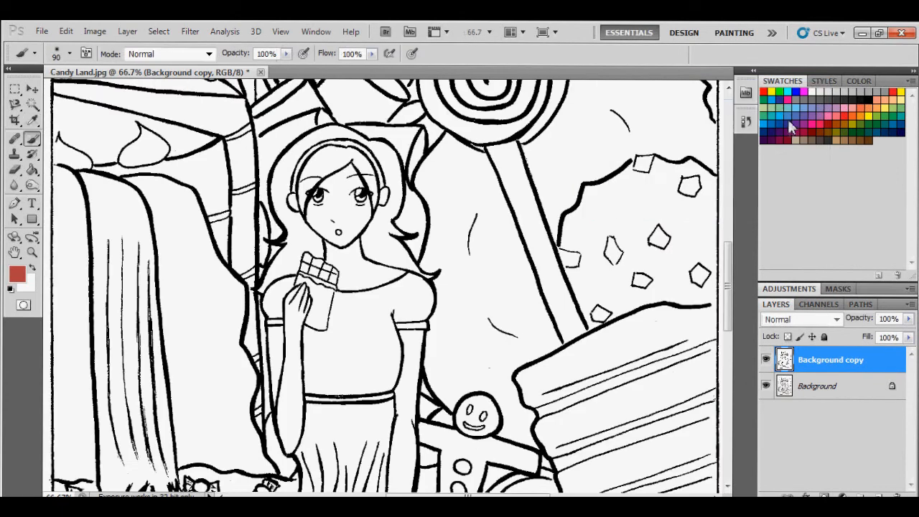
- Toggle the Background copy layer's visibility to compare the cleaned line art with the original scan, leaving it shown
click(766, 360)
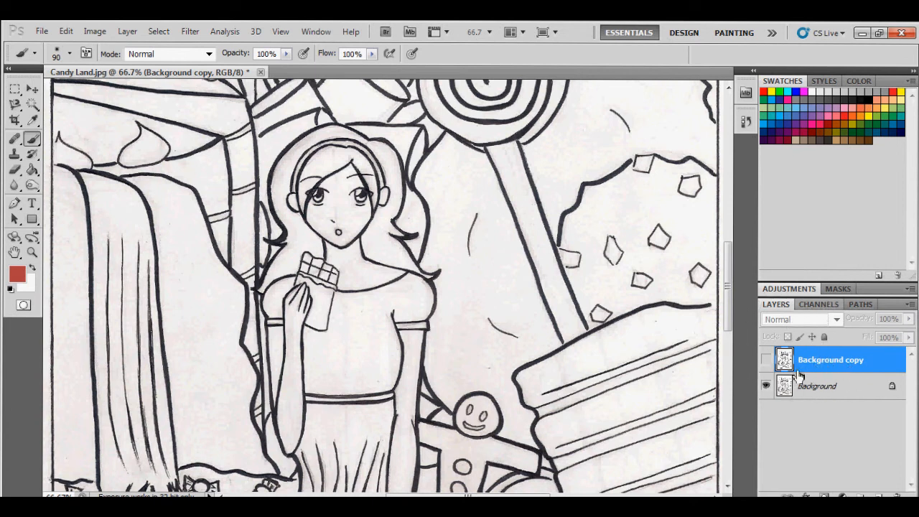
click(765, 361)
click(766, 361)
click(765, 361)
click(765, 361)
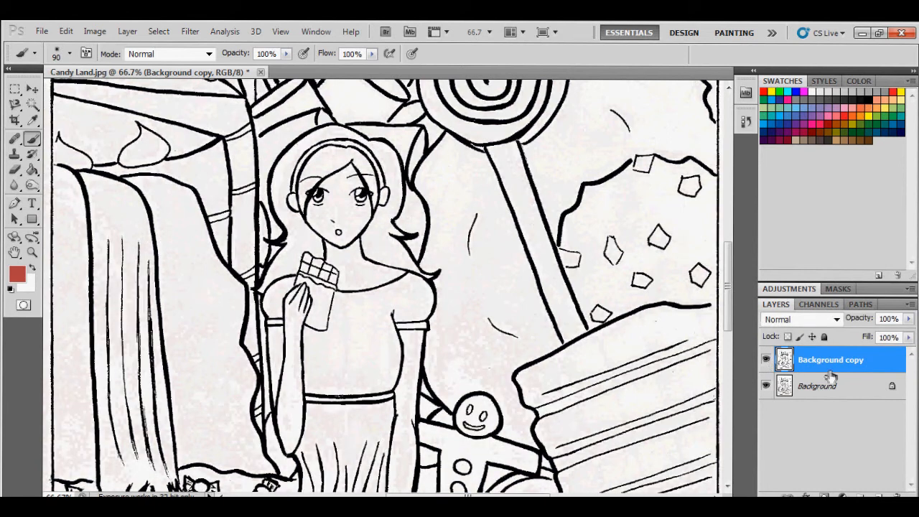